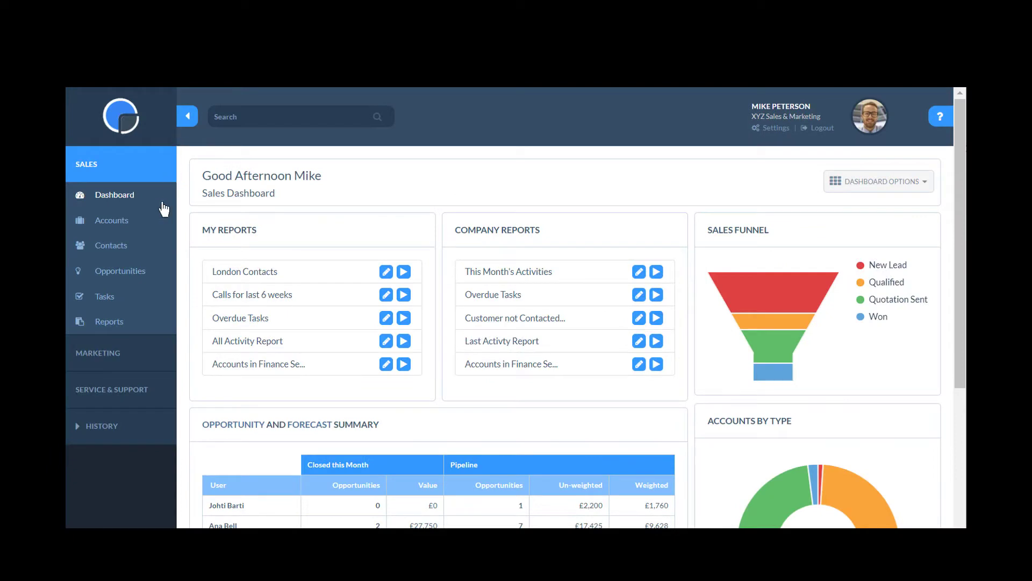
Step: Go to Reports and run the 'Summary Personal Forecast, next 12 months' report
left_click(118, 323)
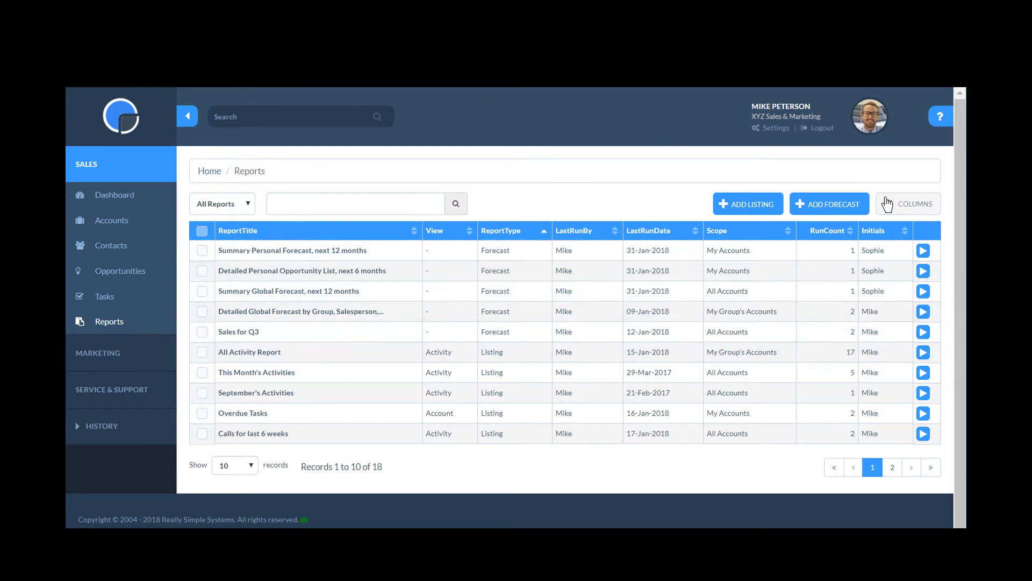
left_click(923, 251)
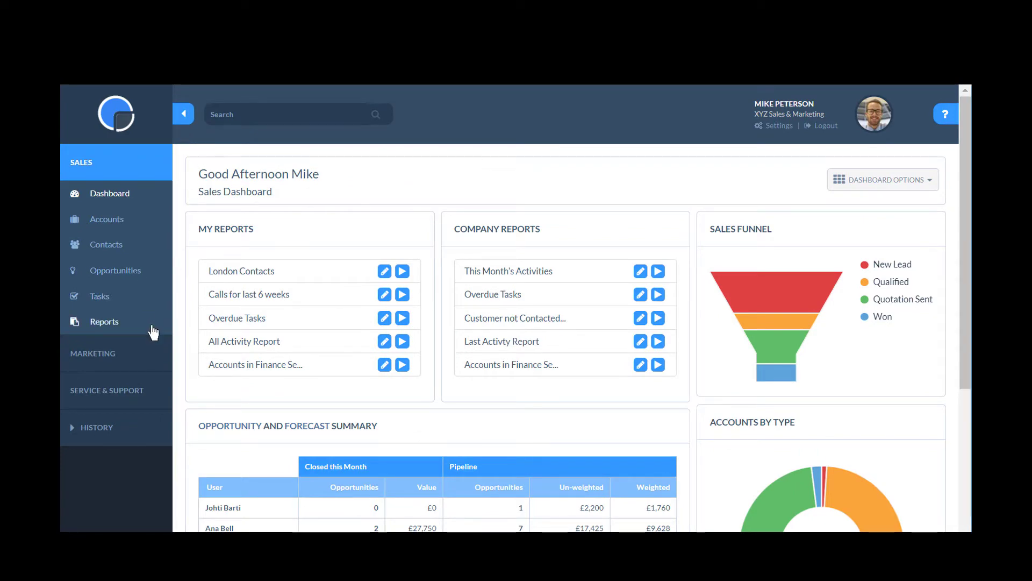
Step: Back on the reports list, start a new forecast titled 'Sales Forecast for next 6 months'
left_click(154, 332)
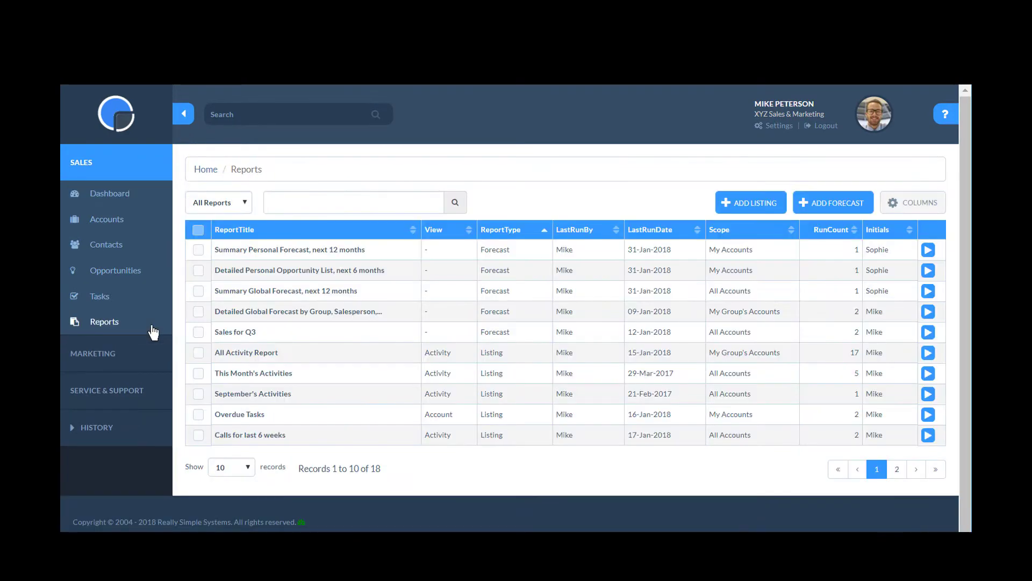
left_click(840, 207)
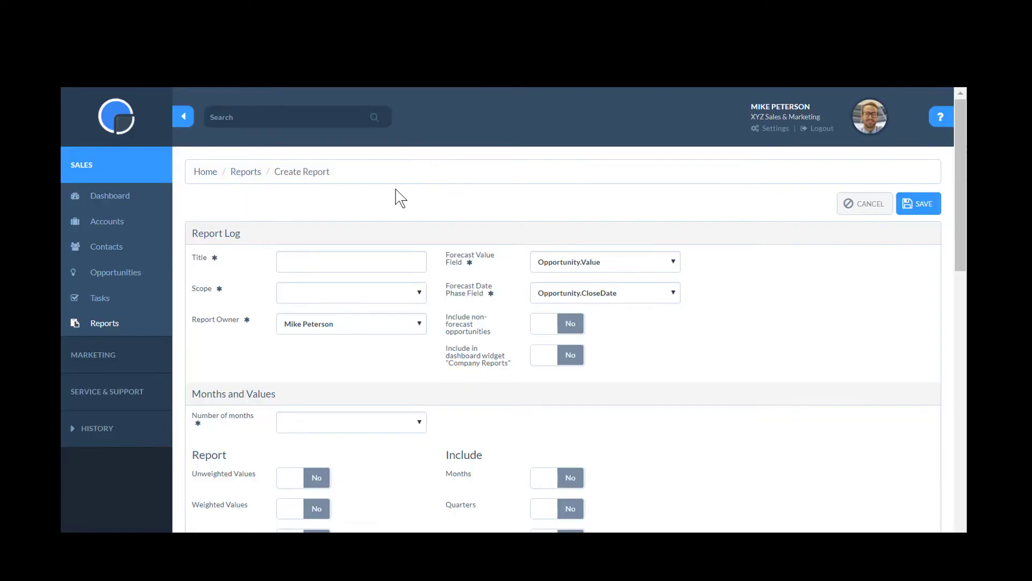
left_click(380, 259)
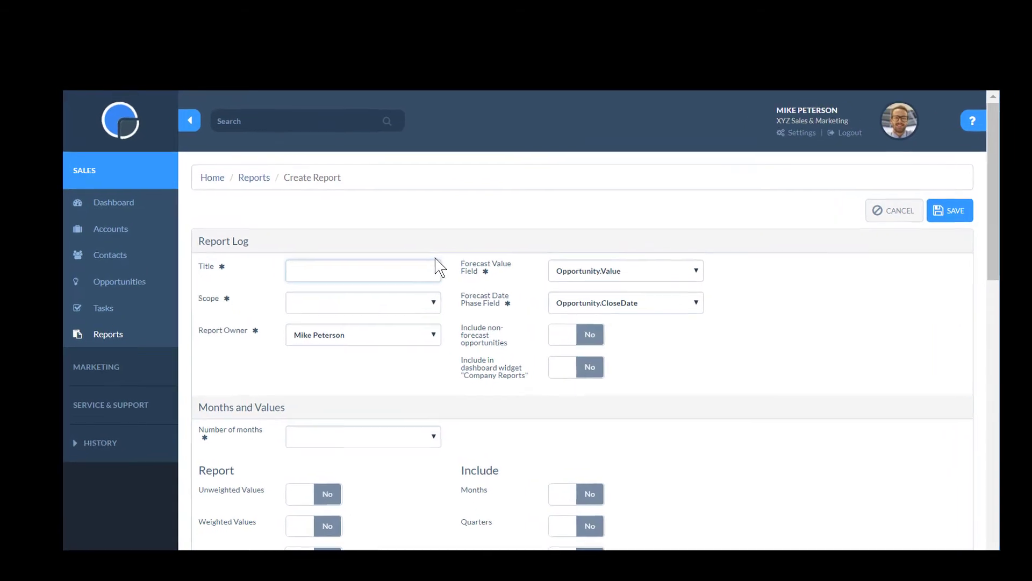
type("Sales Forecast for next 6 months")
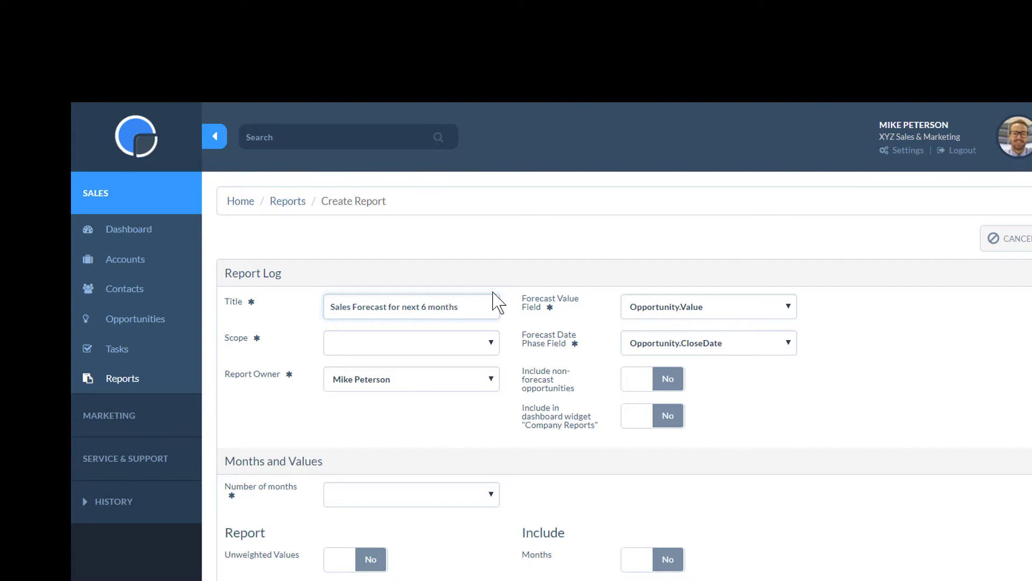
Step: Scope it to All Accounts, exclude non-forecast opportunities, and list it in Company Reports
left_click(491, 342)
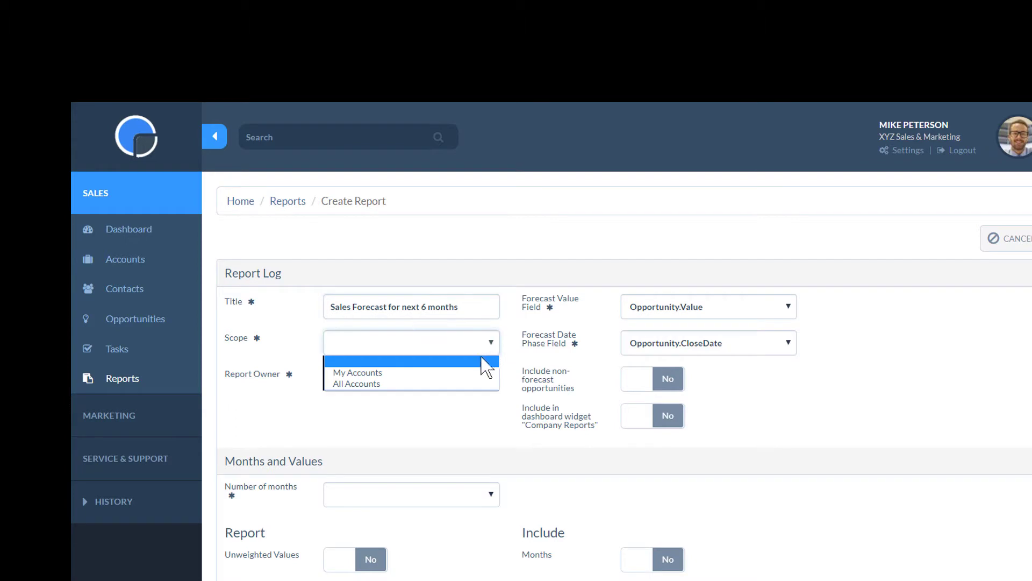
left_click(481, 384)
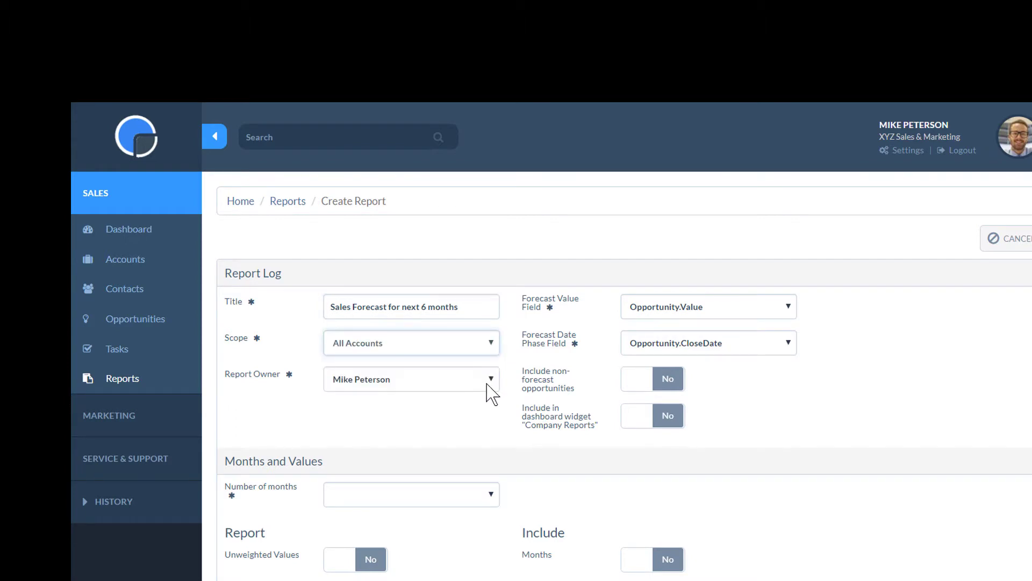
left_click(672, 384)
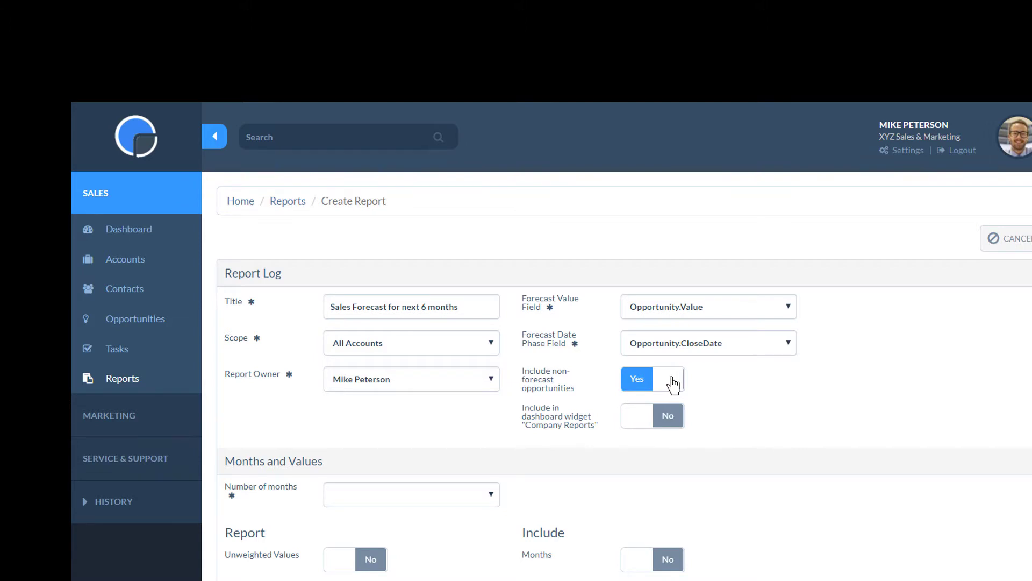
left_click(673, 385)
left_click(669, 424)
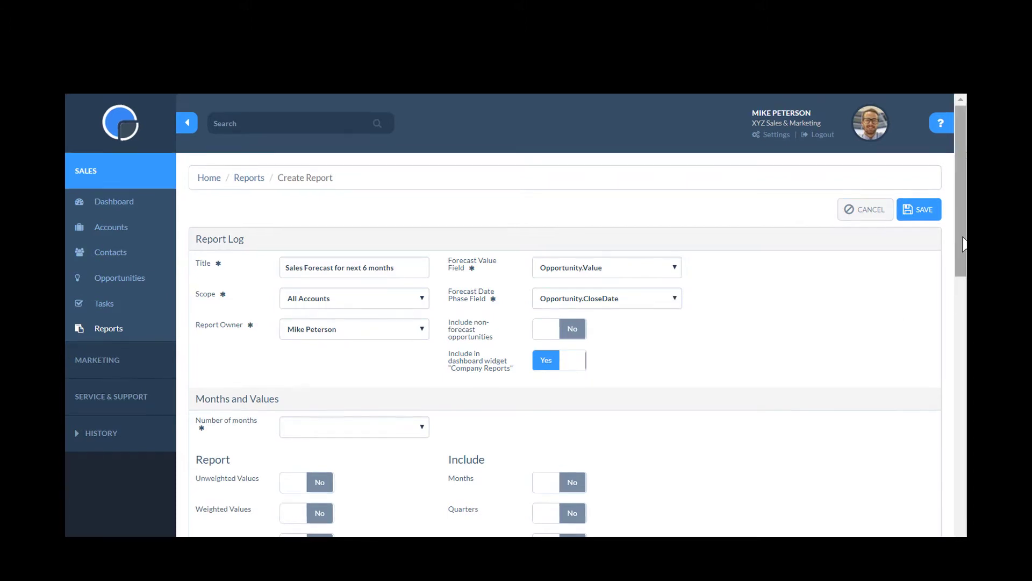
Step: Set Number of months to 6, and switch on the monthly breakdown and Weighted Values
scroll(962, 250, "down", 1)
left_click_drag(963, 246, 954, 319)
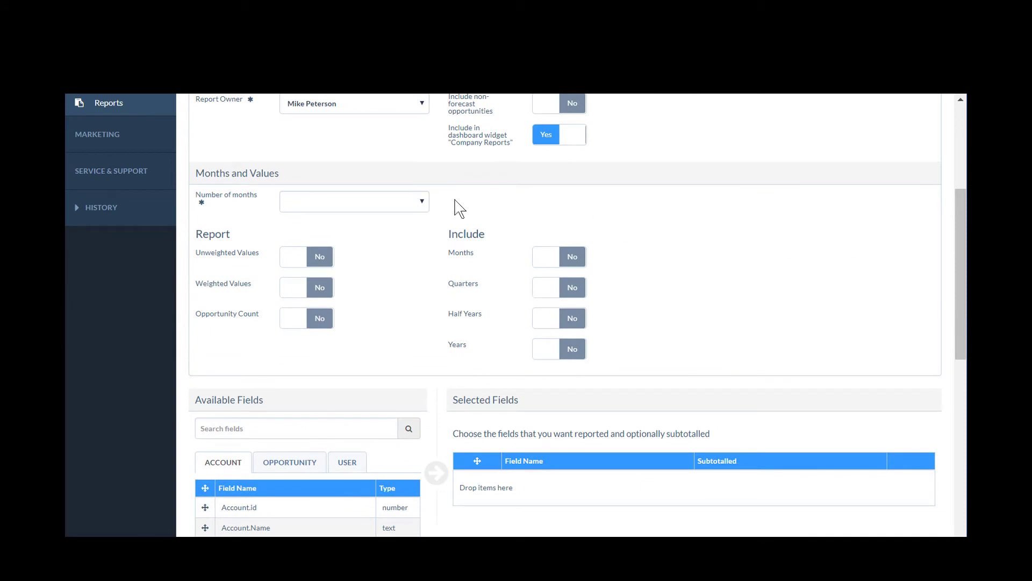
left_click(423, 202)
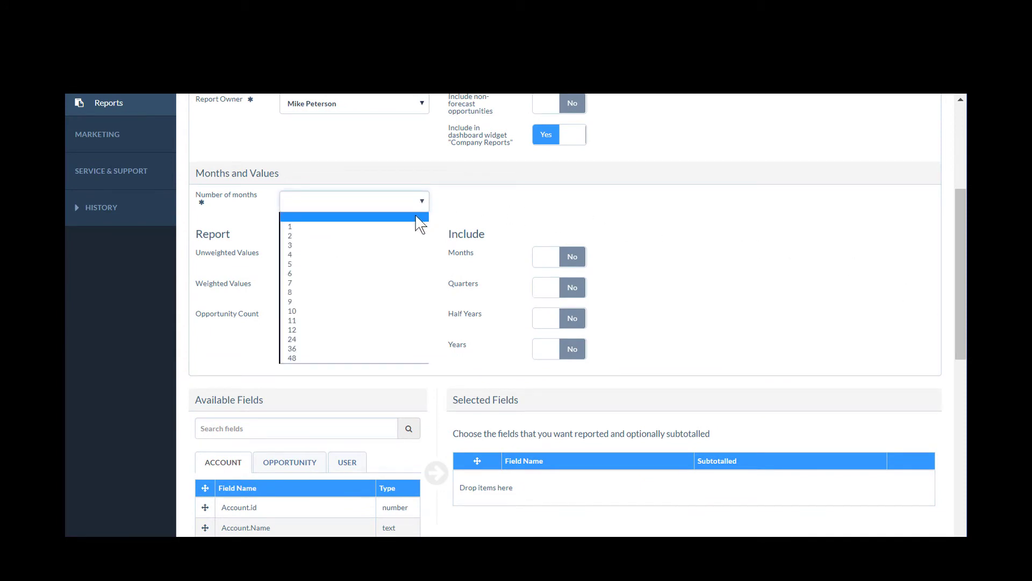
left_click(391, 273)
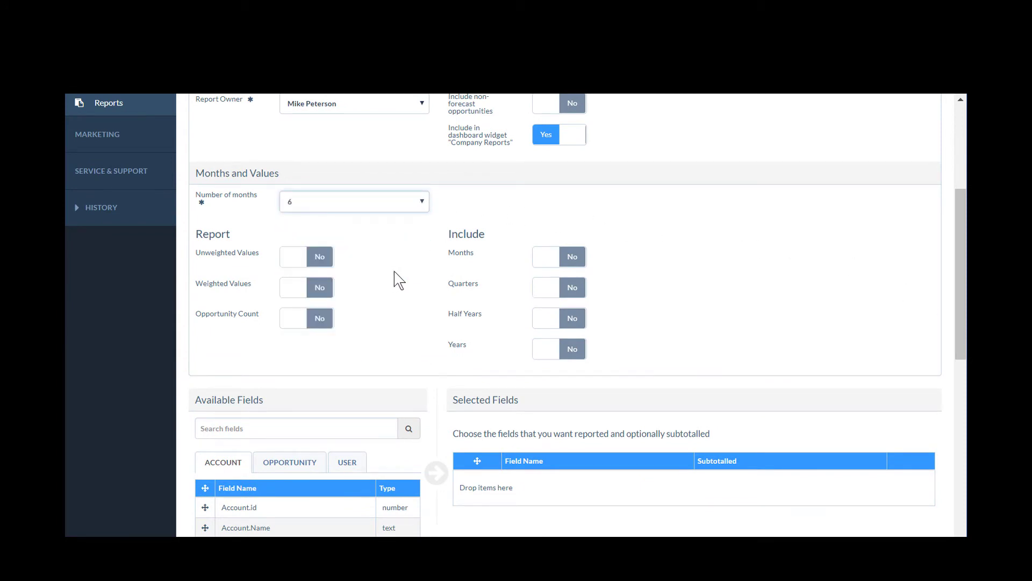
left_click(577, 263)
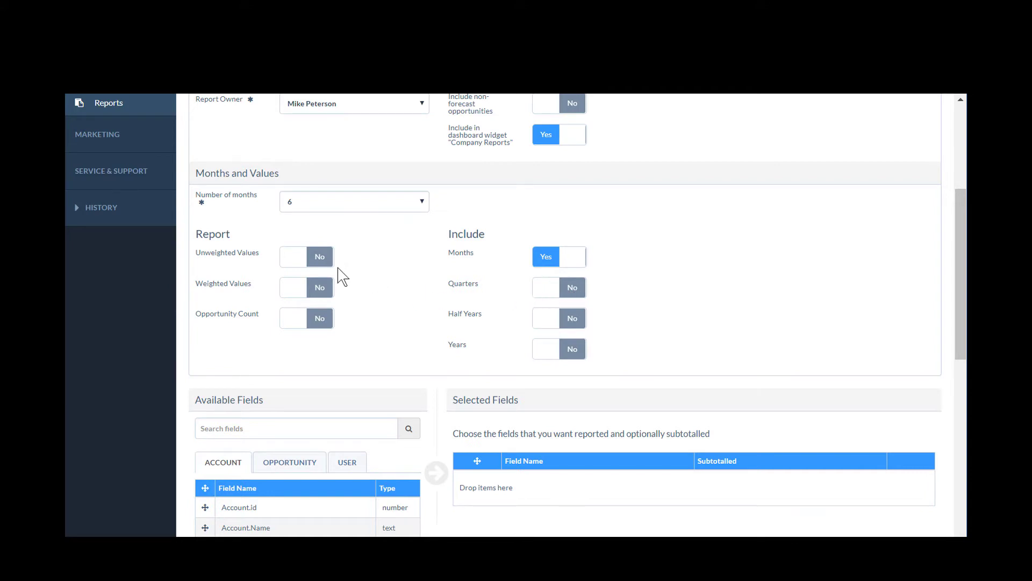
left_click(321, 290)
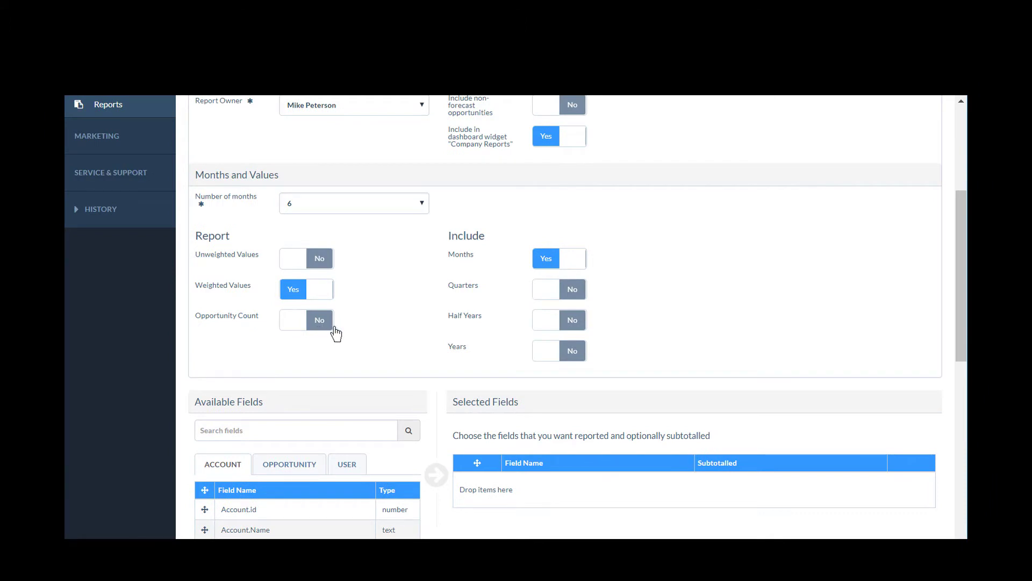
Step: Add Account.Name, Opportunity.Name, Opportunity.Forecast and Opportunity.Probability to the selected fields
left_click_drag(962, 352, 963, 442)
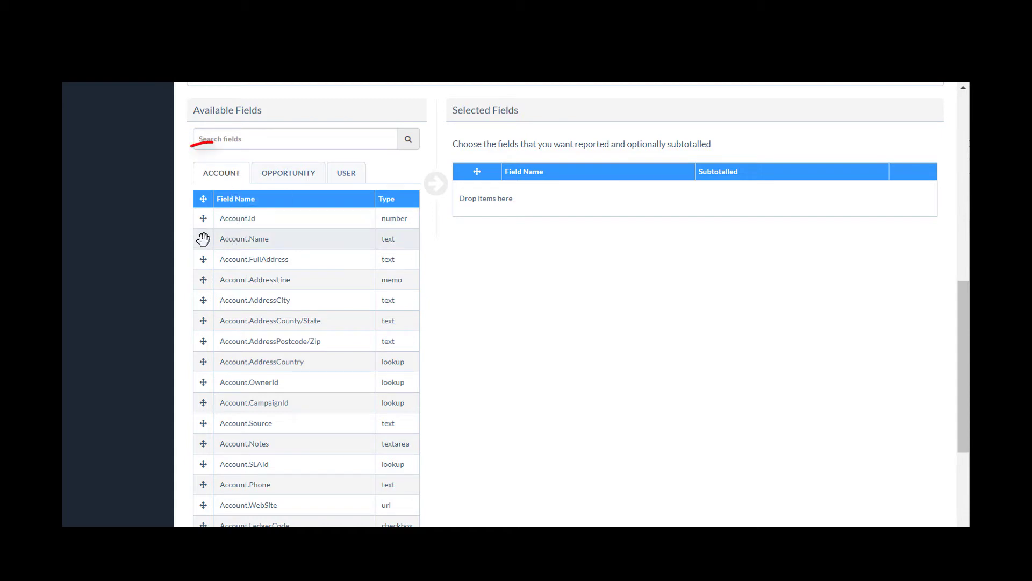
left_click_drag(203, 239, 510, 202)
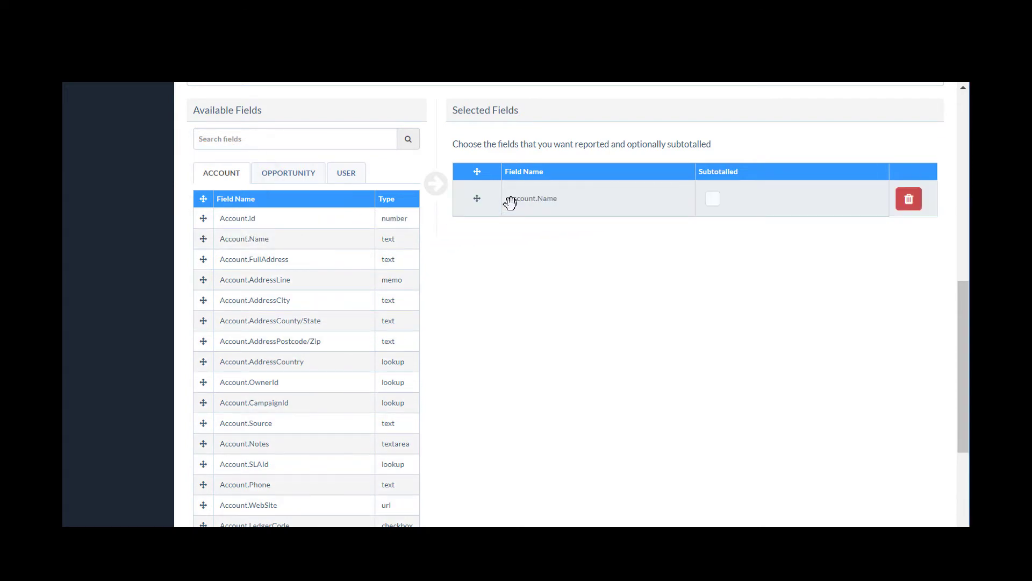
left_click(289, 177)
left_click_drag(202, 239, 516, 211)
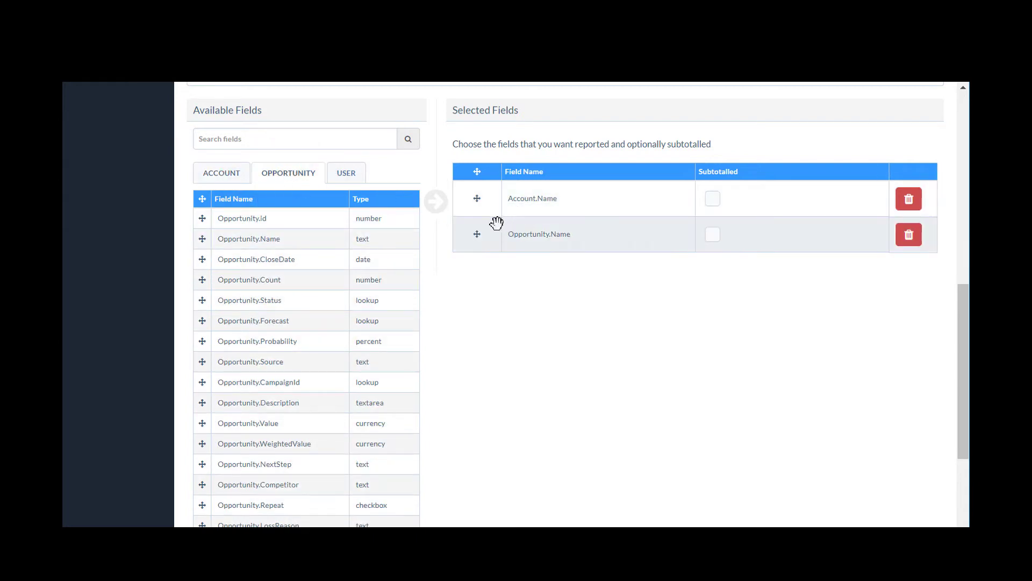
left_click_drag(202, 320, 526, 267)
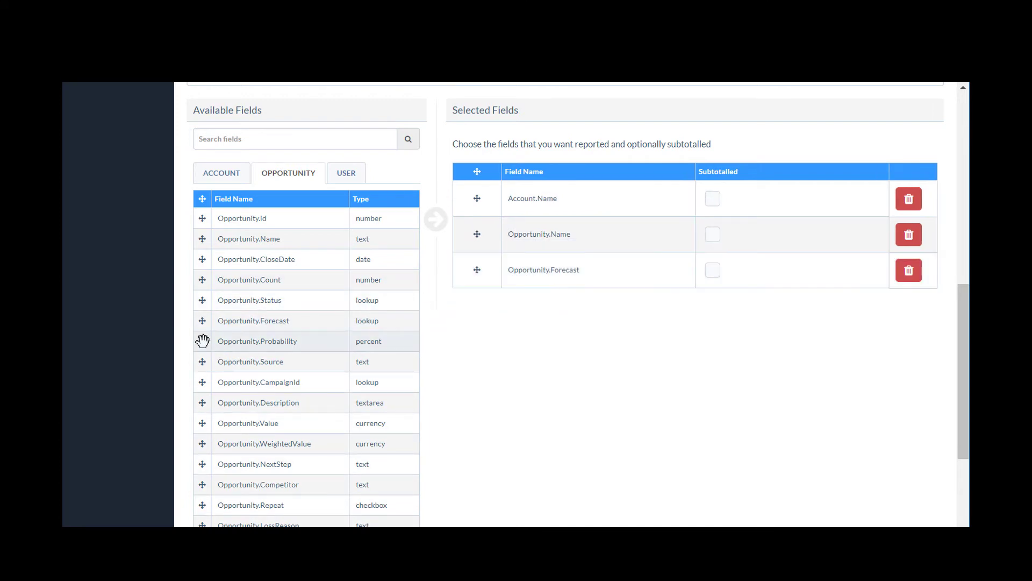
left_click_drag(201, 340, 532, 280)
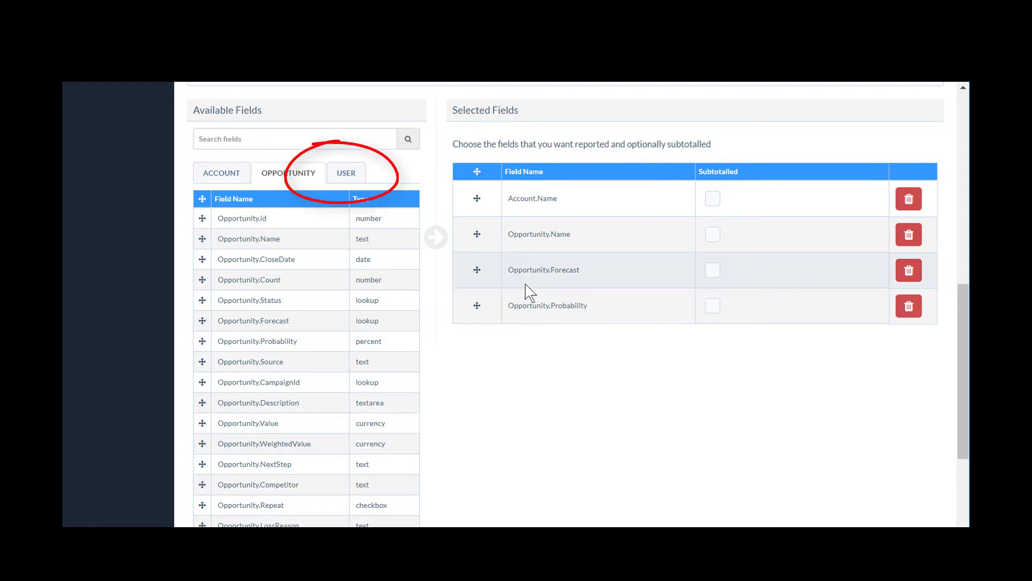
Step: Add User.UserGroup and User.Initials from the USER fields
left_click(347, 171)
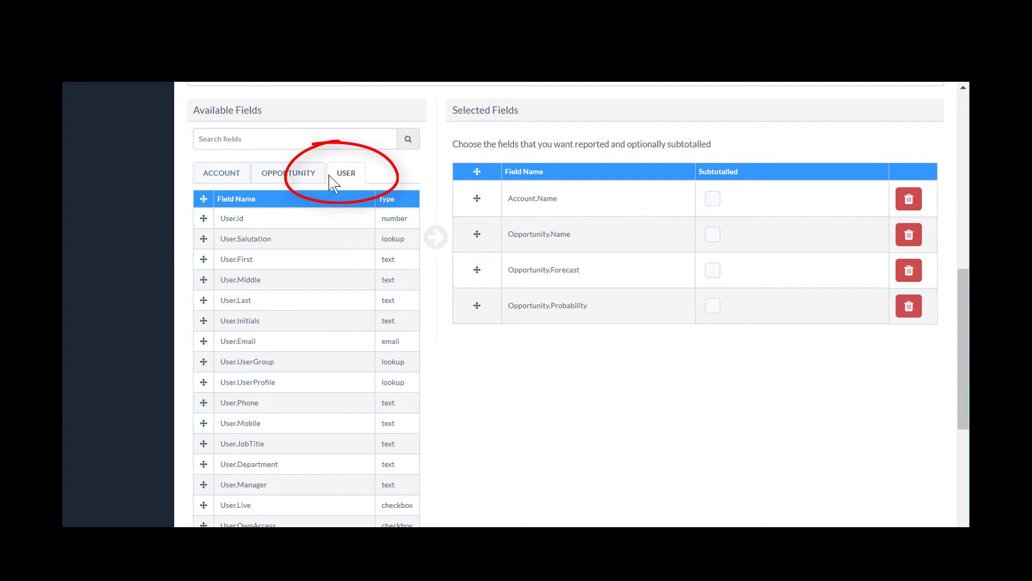
mouse_move(203, 361)
left_mouse_down()
mouse_move(394, 327)
mouse_move(515, 319)
left_mouse_up()
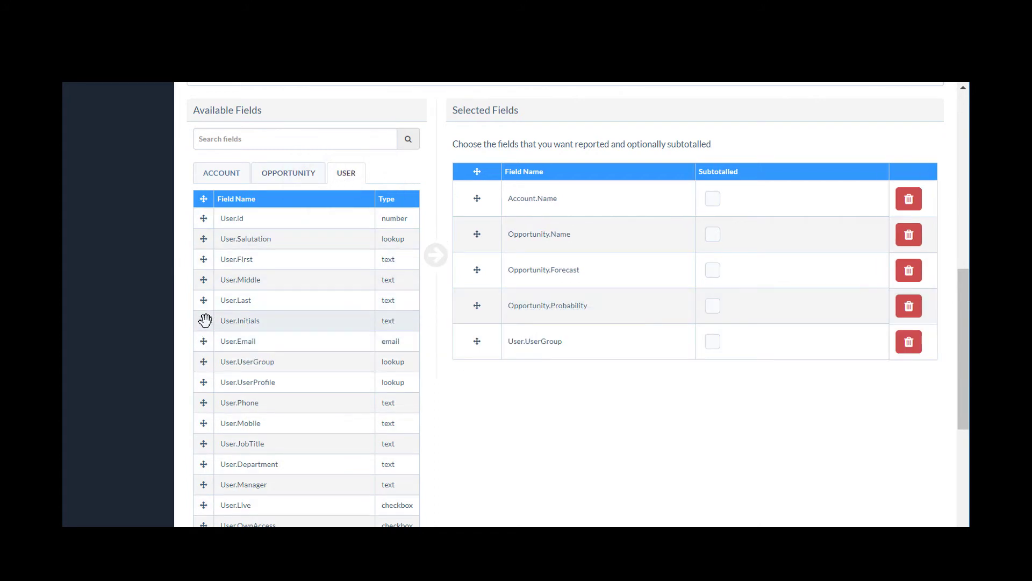
left_click_drag(205, 319, 517, 353)
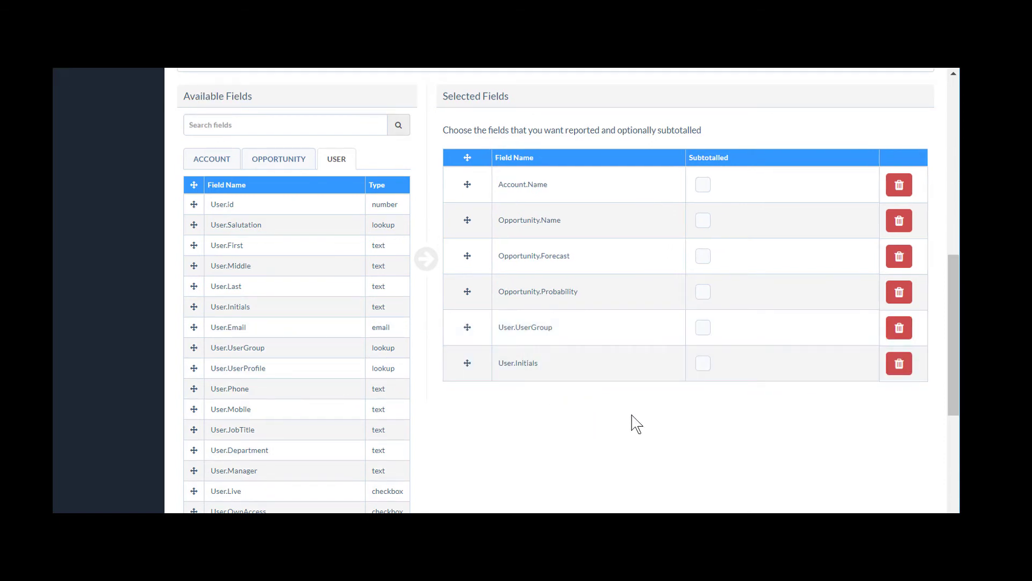
Step: Subtotal by User.UserGroup and reorder fields so User.UserGroup is first, User.Initials second
left_click(703, 329)
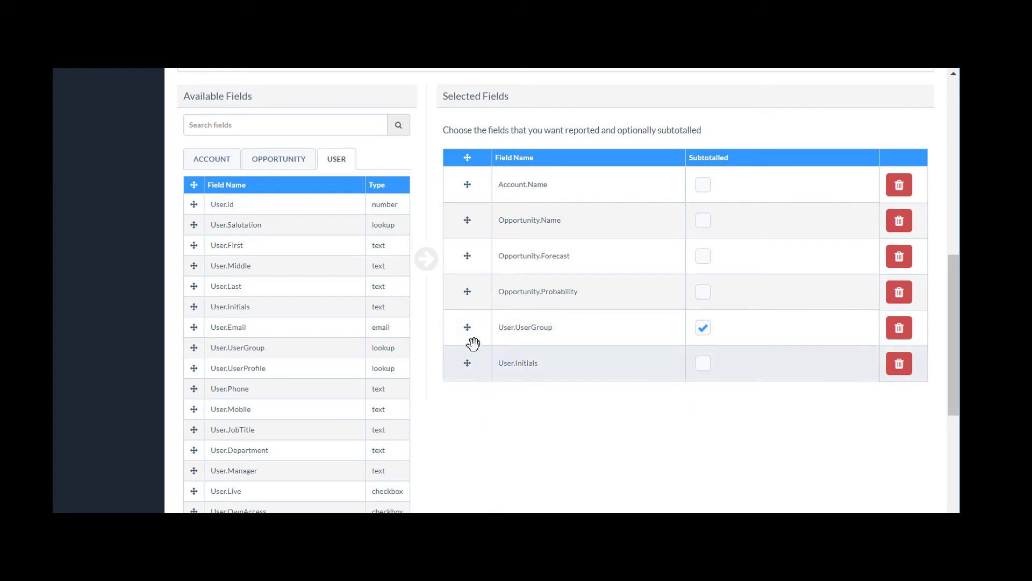
left_click_drag(469, 328, 468, 184)
left_click_drag(470, 362, 473, 215)
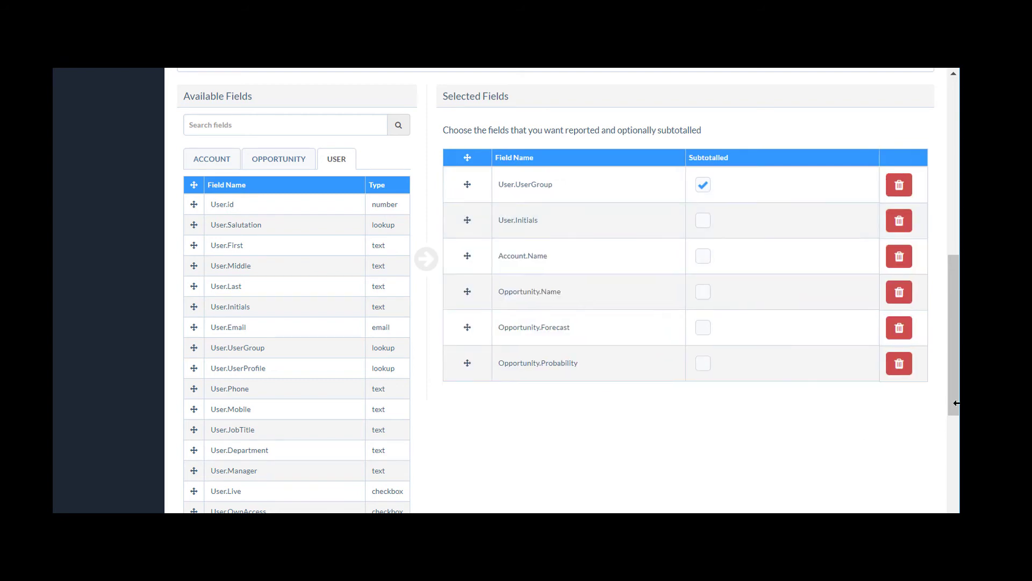
left_click_drag(957, 408, 944, 226)
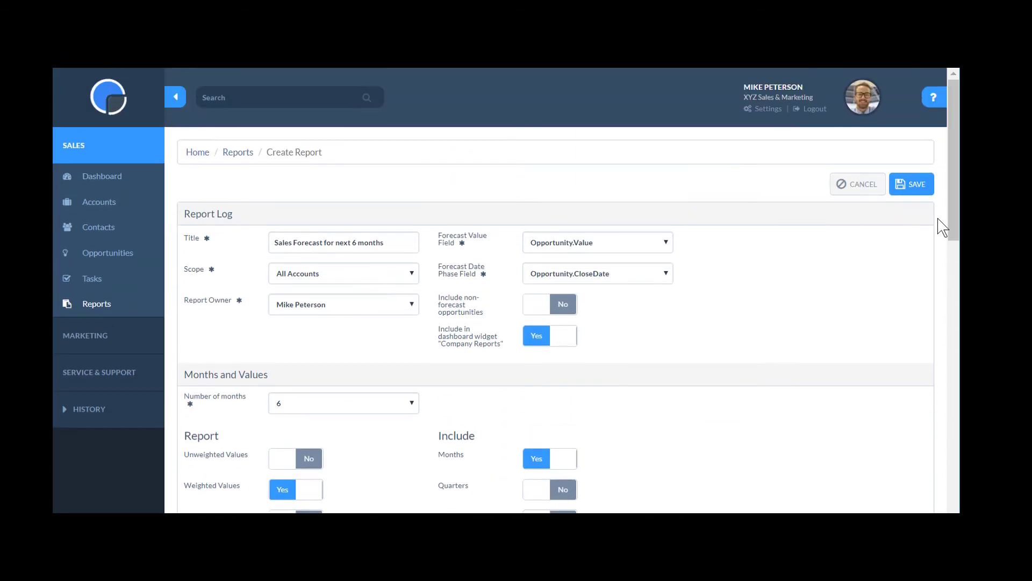
Step: Save the report and run it to SCREEN with start month 2018/01
left_click(915, 185)
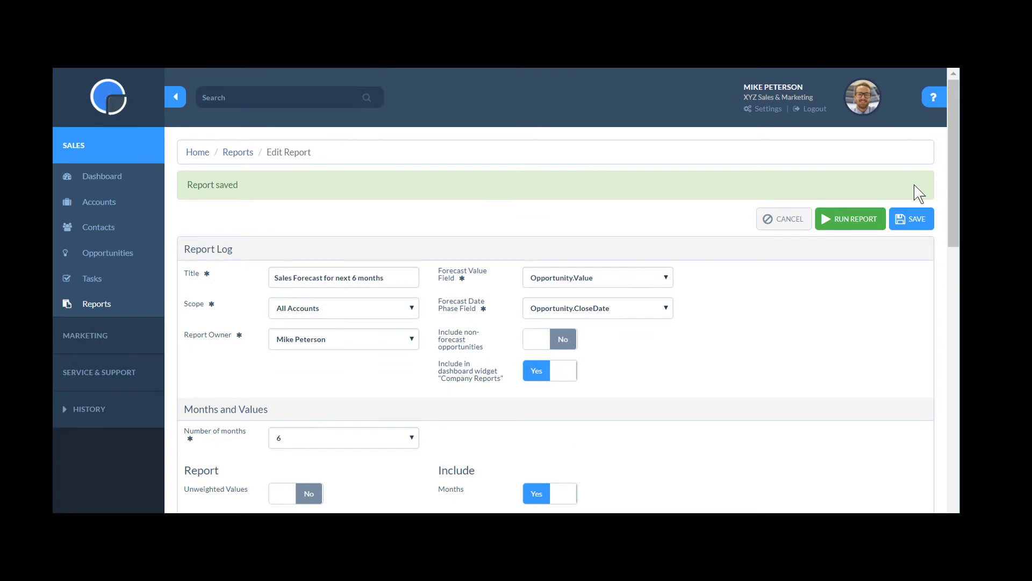
left_click(843, 219)
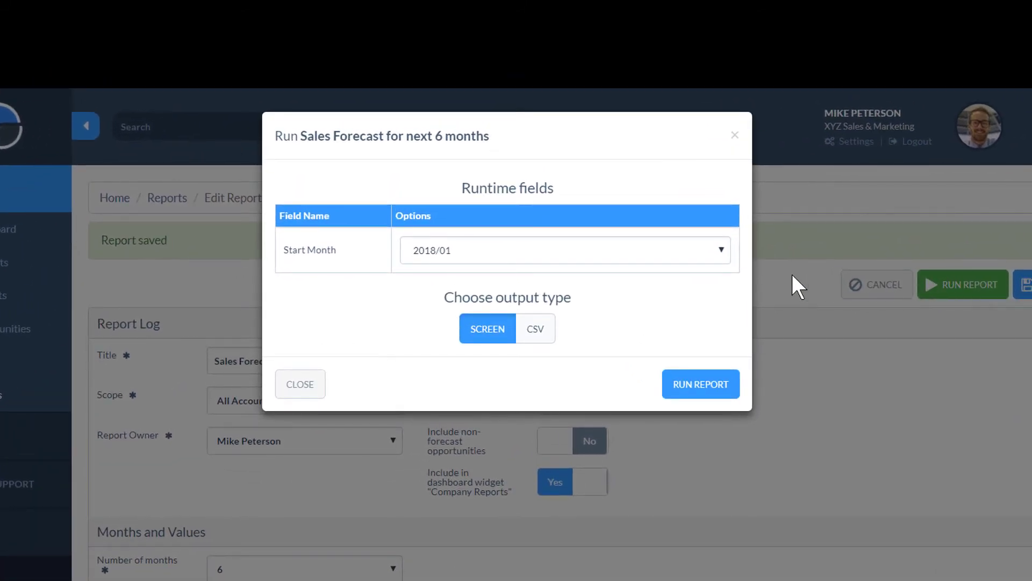
left_click(724, 252)
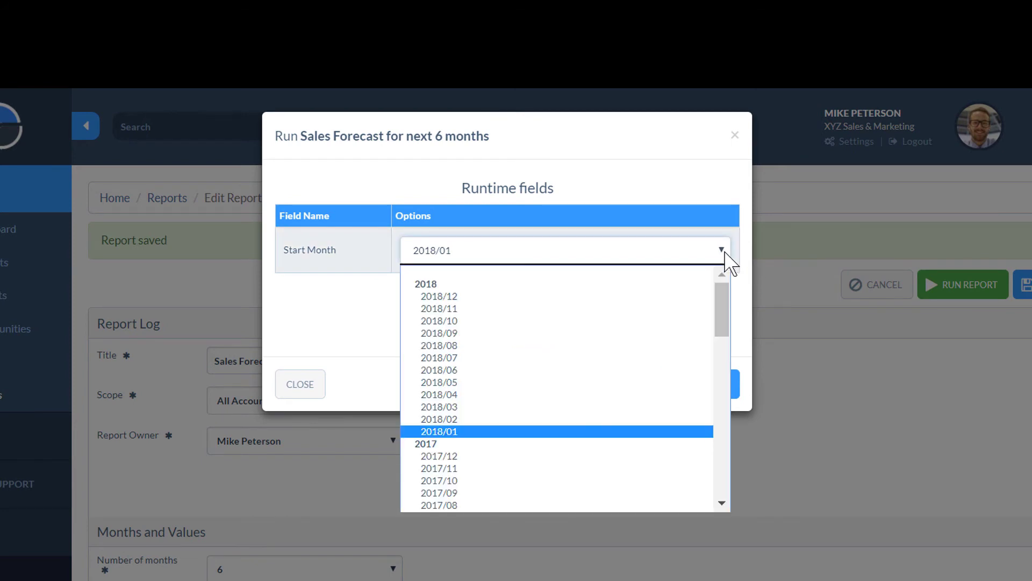
left_click(725, 252)
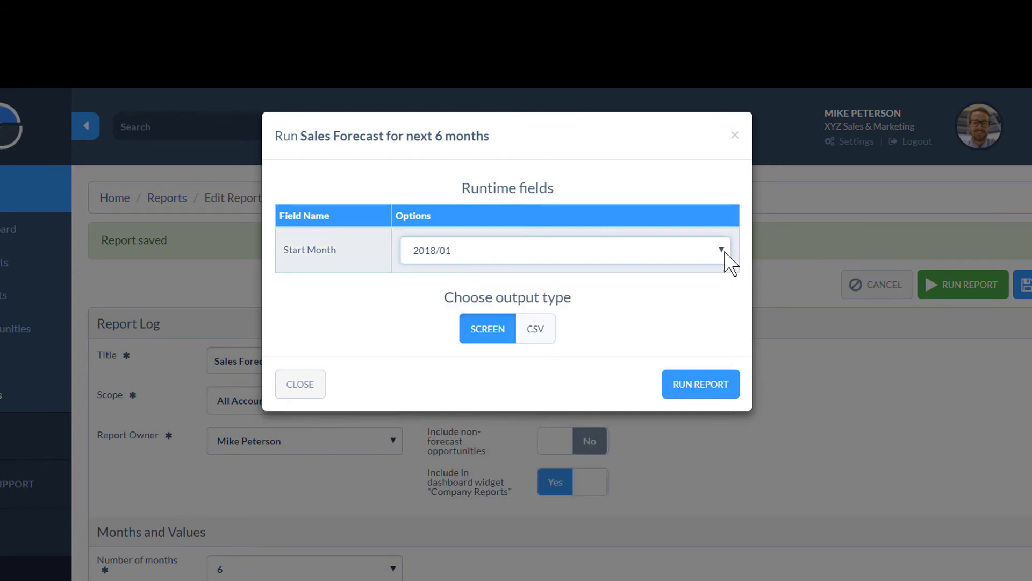
left_click(535, 331)
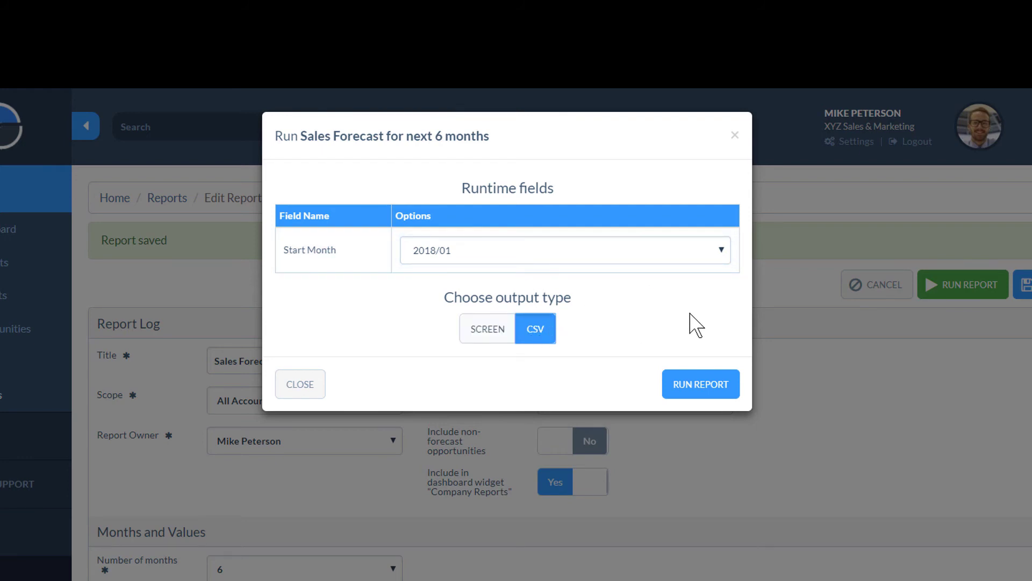
left_click(489, 330)
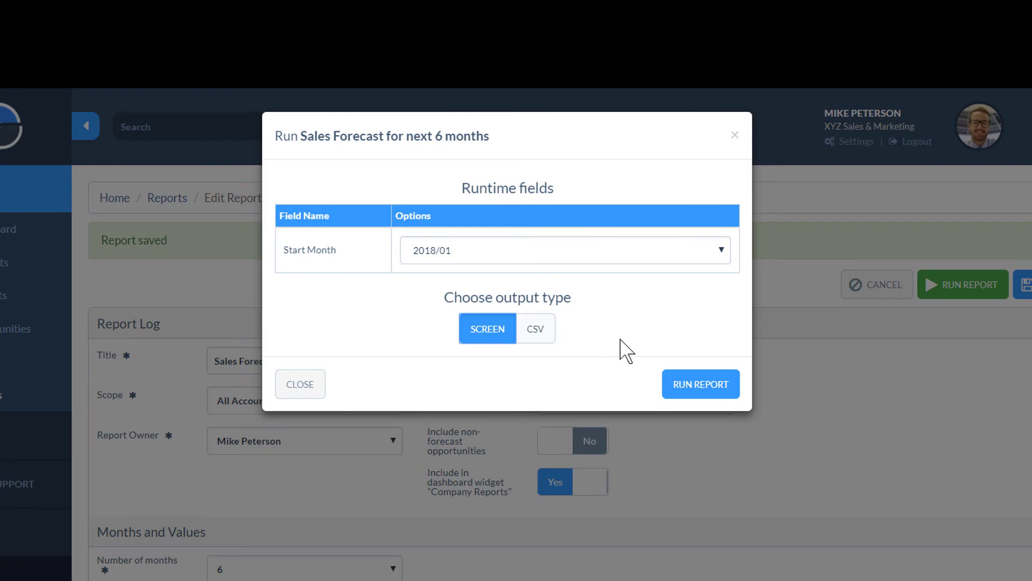
left_click(704, 392)
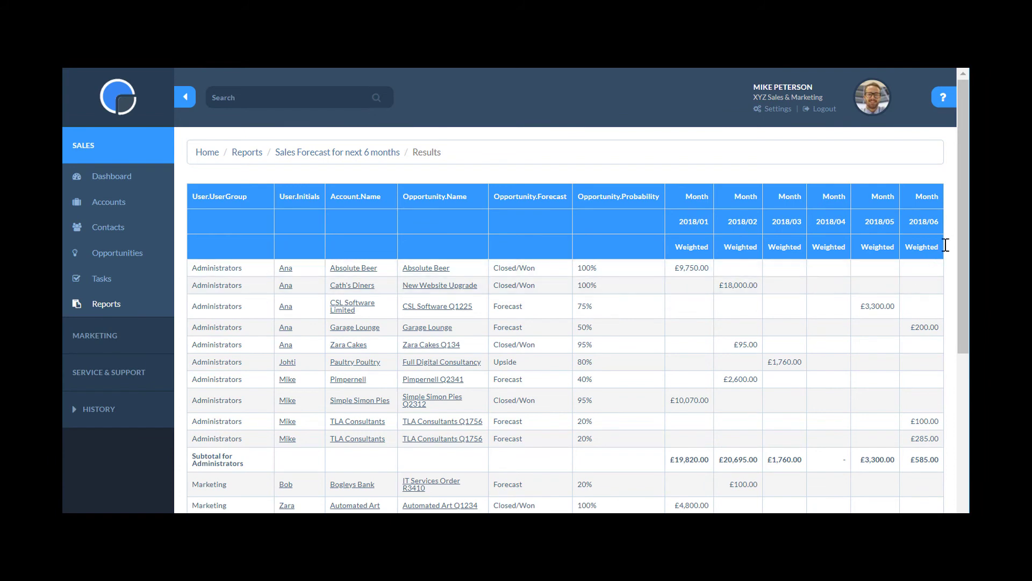
Step: Scroll the forecast results down to the Grand Total and back up
left_click_drag(964, 230, 965, 382)
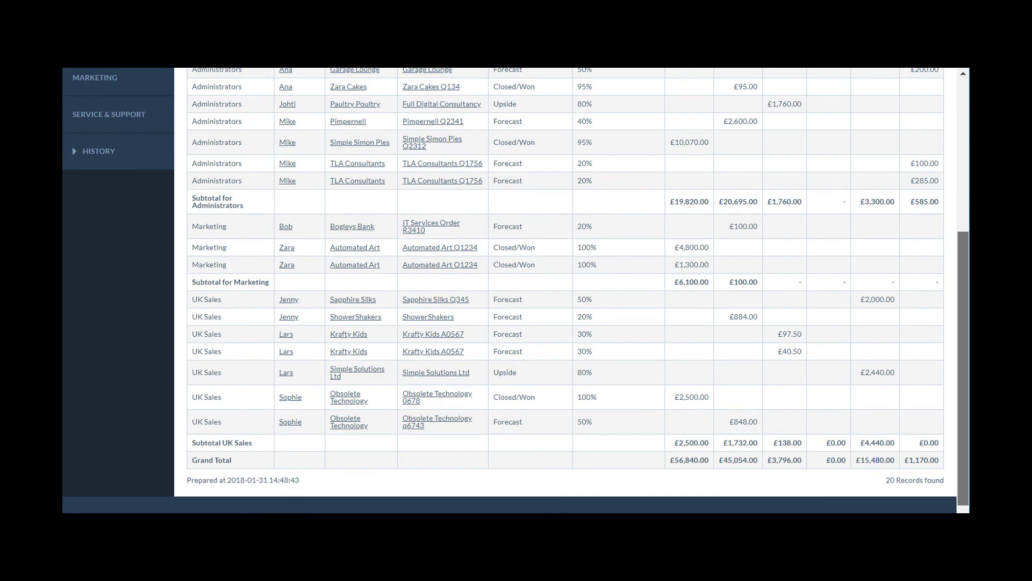
scroll(564, 290, "up", 5)
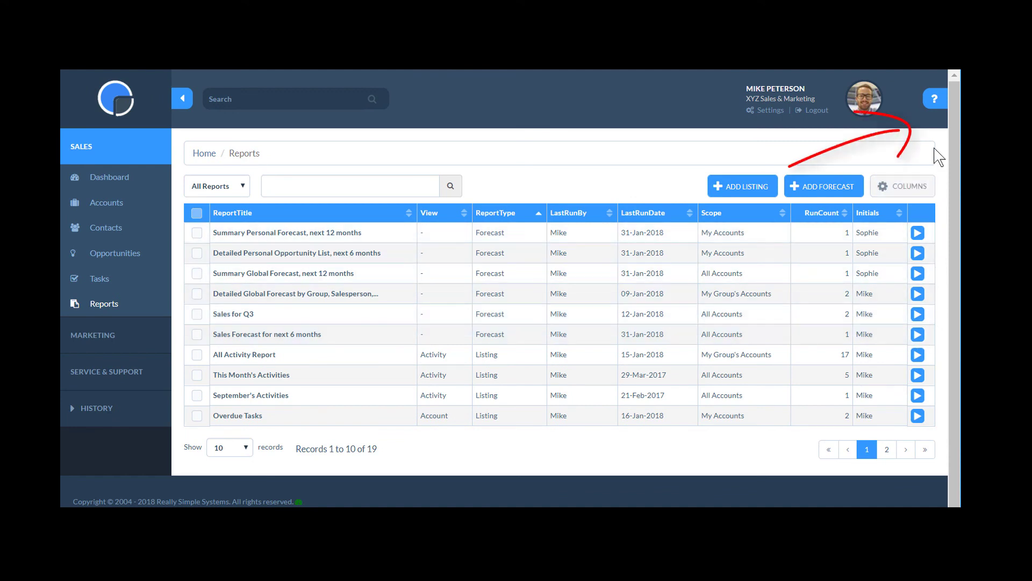
Step: From the Reports help panel, follow FIND OUT MORE to the Sales Forecasting Reports article
left_click(935, 103)
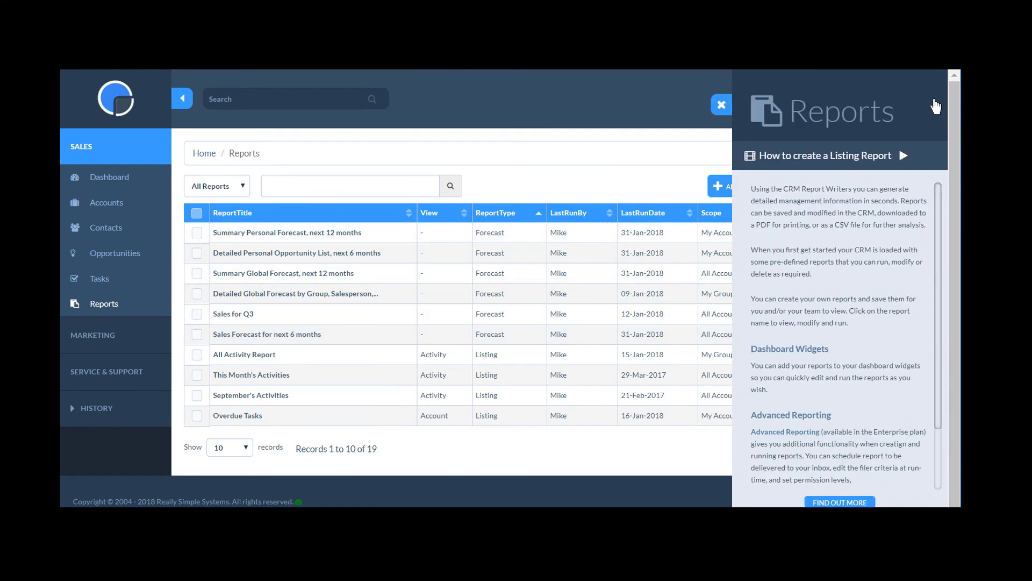
scroll(938, 194, "down", 2)
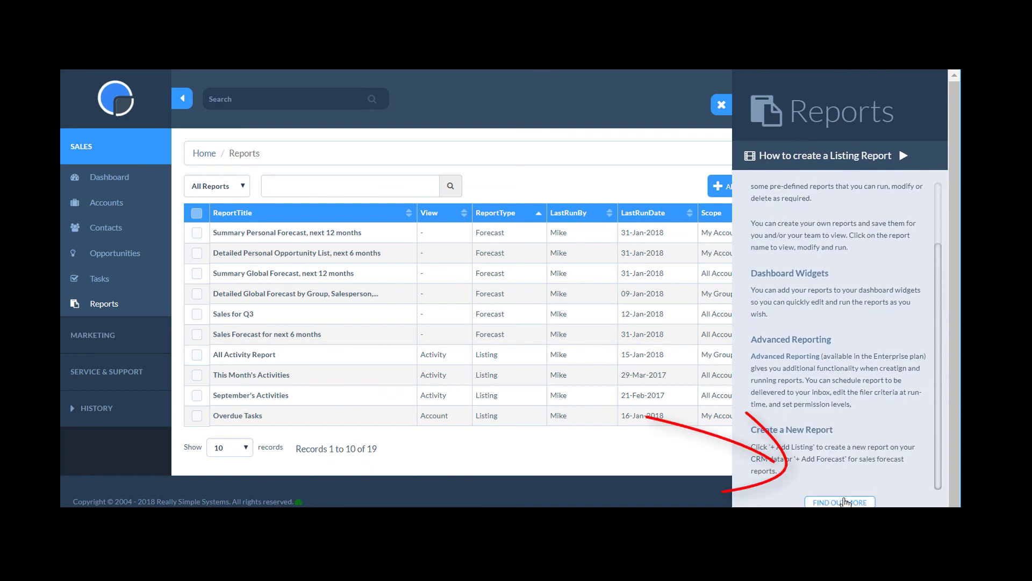
left_click(842, 502)
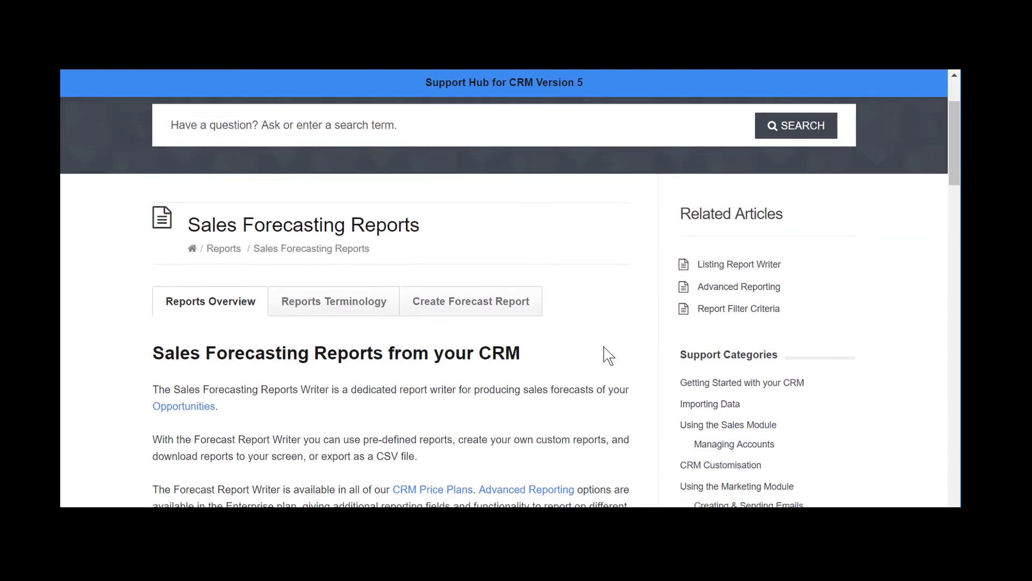